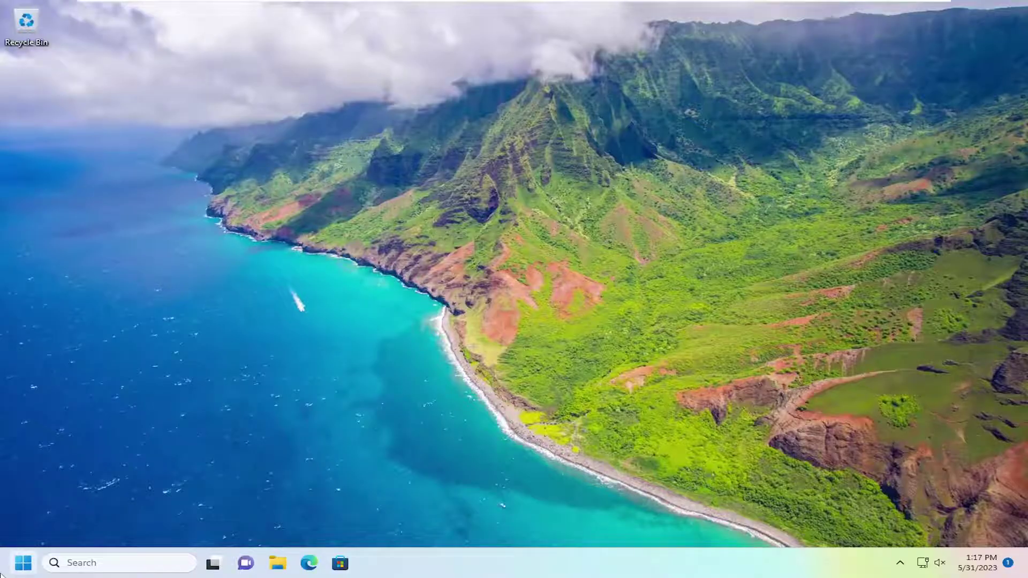
- Search for Control Panel, open it, and keep View by set to Large icons
{"action": "left_click", "coordinate": [81, 563]}
{"action": "type", "text": "cont"}
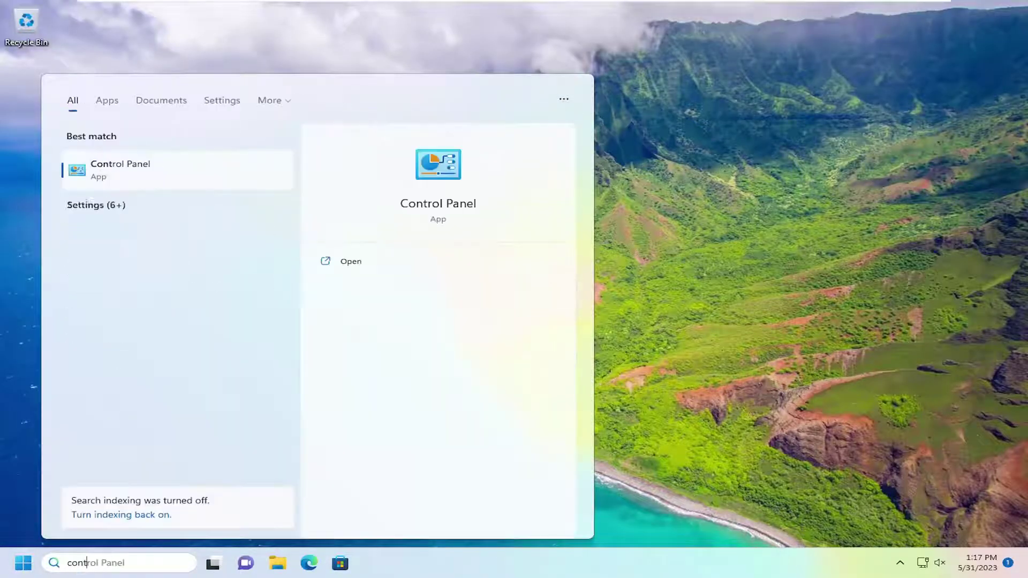
{"action": "type", "text": "rol panel"}
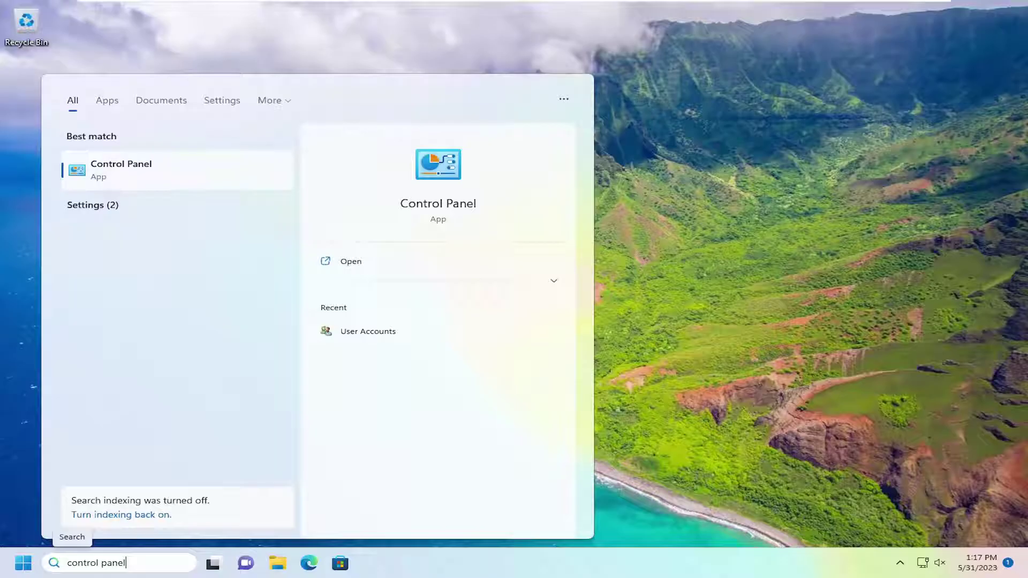
{"action": "left_click", "coordinate": [133, 176]}
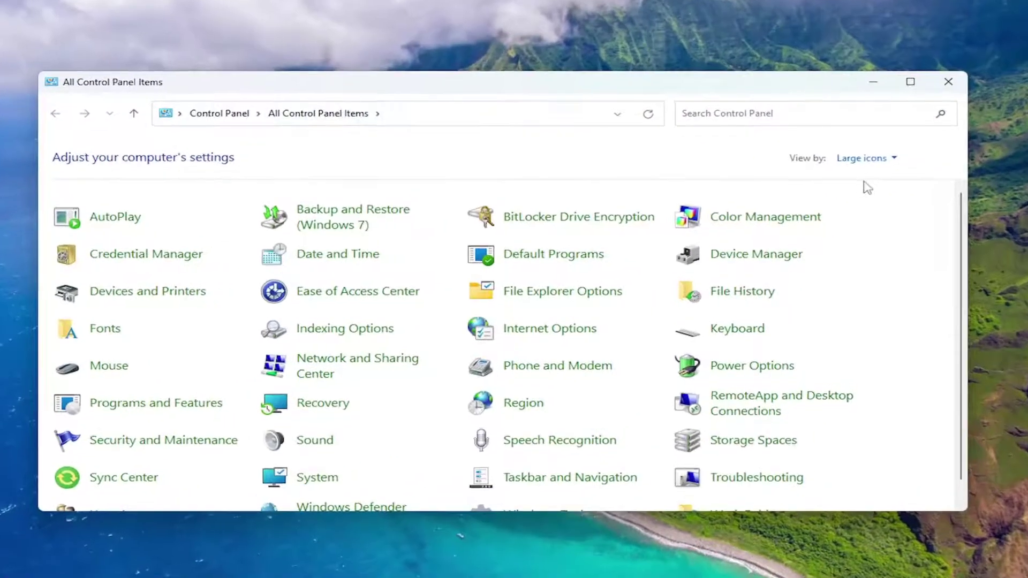
{"action": "left_click", "coordinate": [862, 159]}
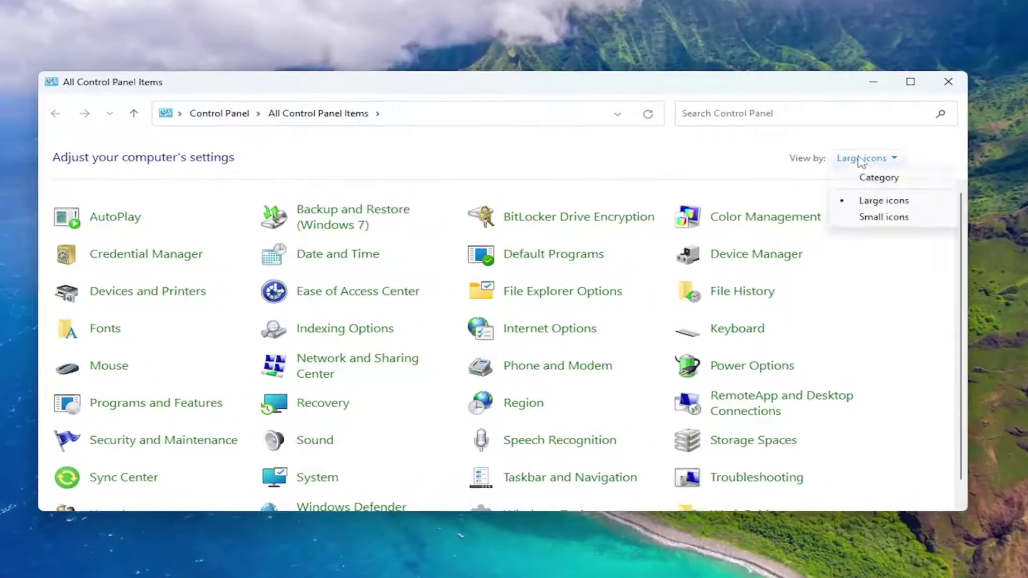
{"action": "left_click", "coordinate": [861, 202]}
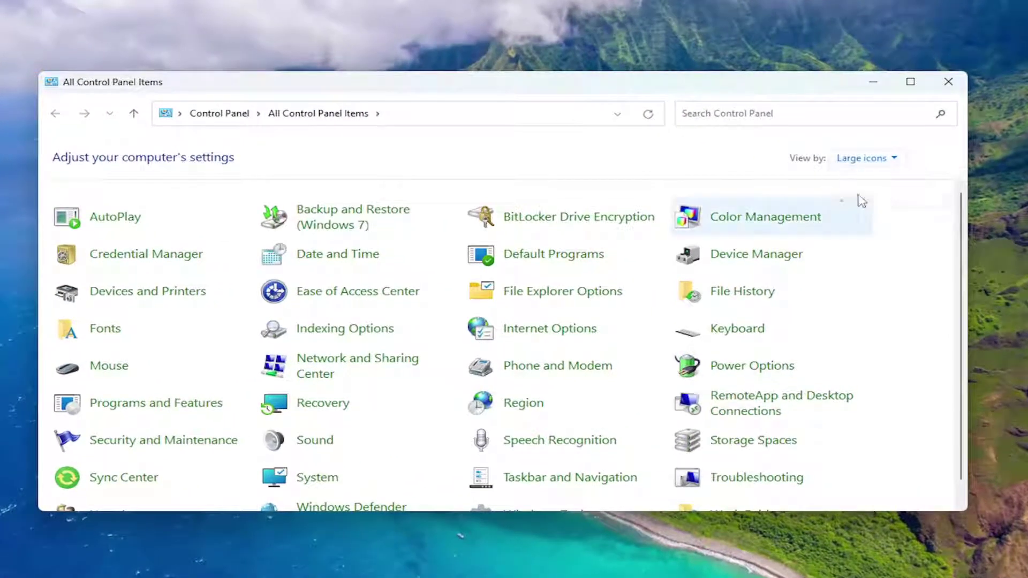
- Open Sync Center's Manage offline files settings at the Disk Usage tab
{"action": "left_click", "coordinate": [125, 482]}
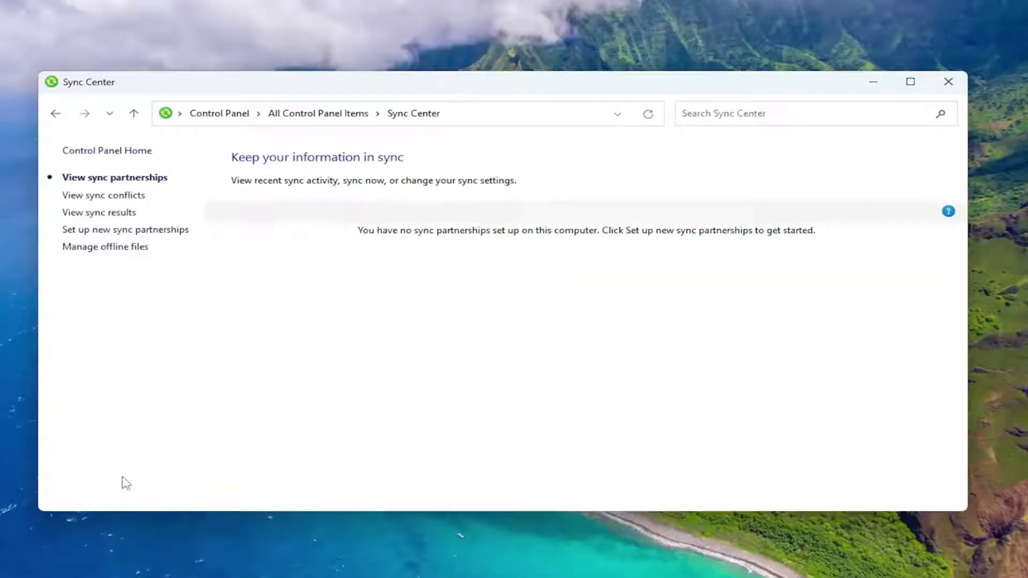
{"action": "left_click", "coordinate": [106, 248]}
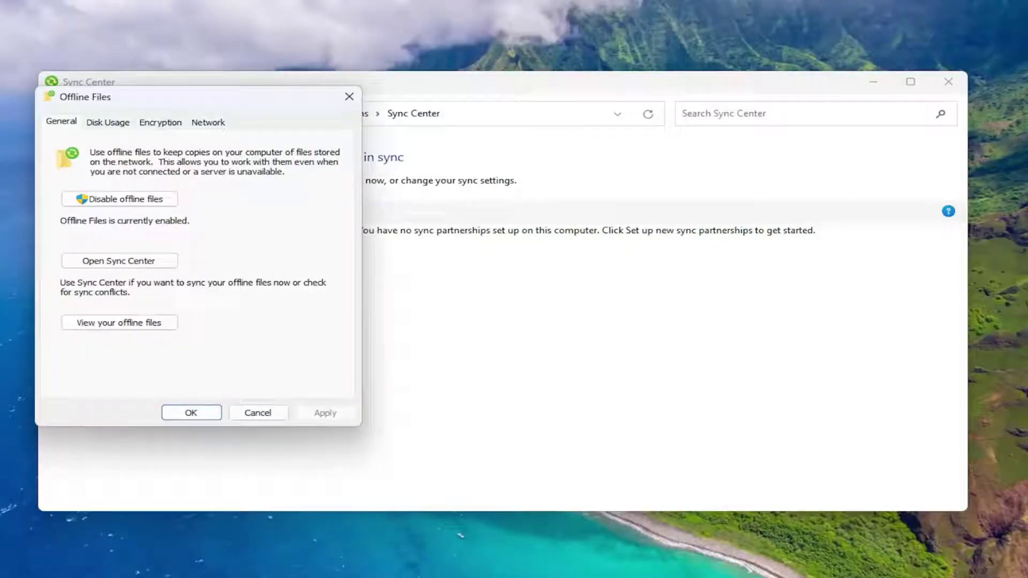
{"action": "left_click_drag", "start_coordinate": [115, 104], "coordinate": [375, 121]}
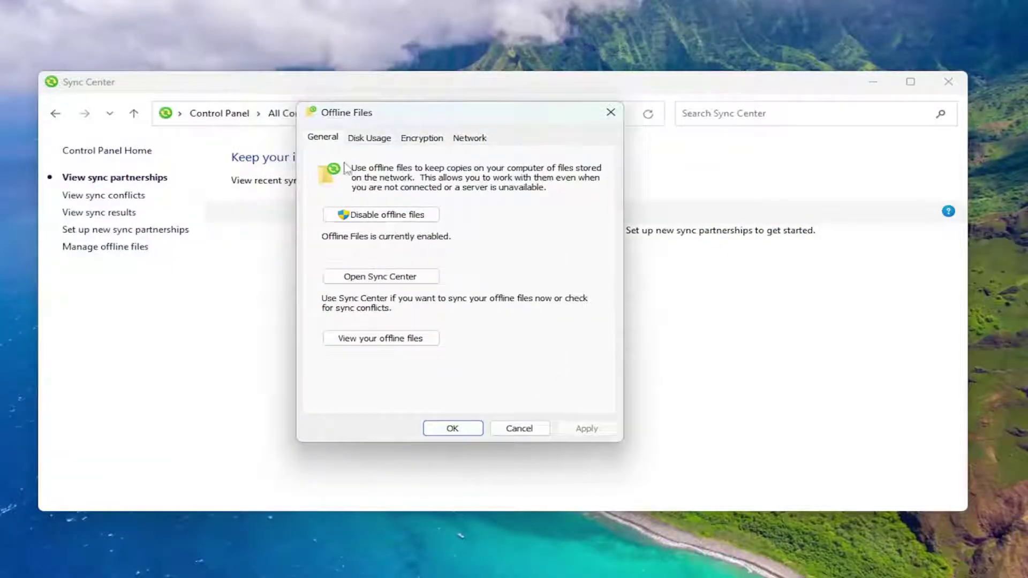
{"action": "left_click", "coordinate": [365, 139]}
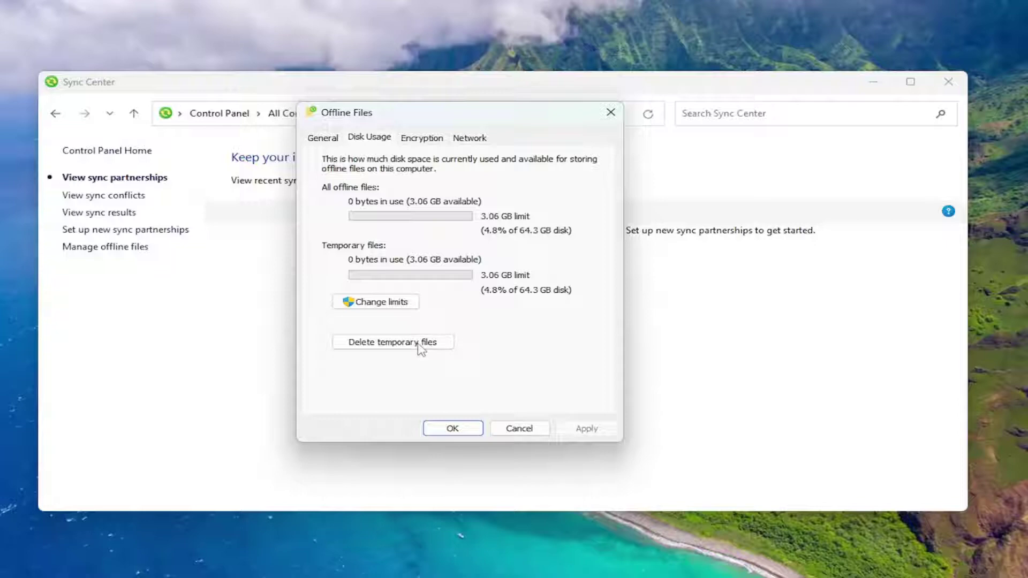
- Change the limits to 1.85 GB for offline files and 1.71 GB for temporary files
{"action": "left_click", "coordinate": [376, 306]}
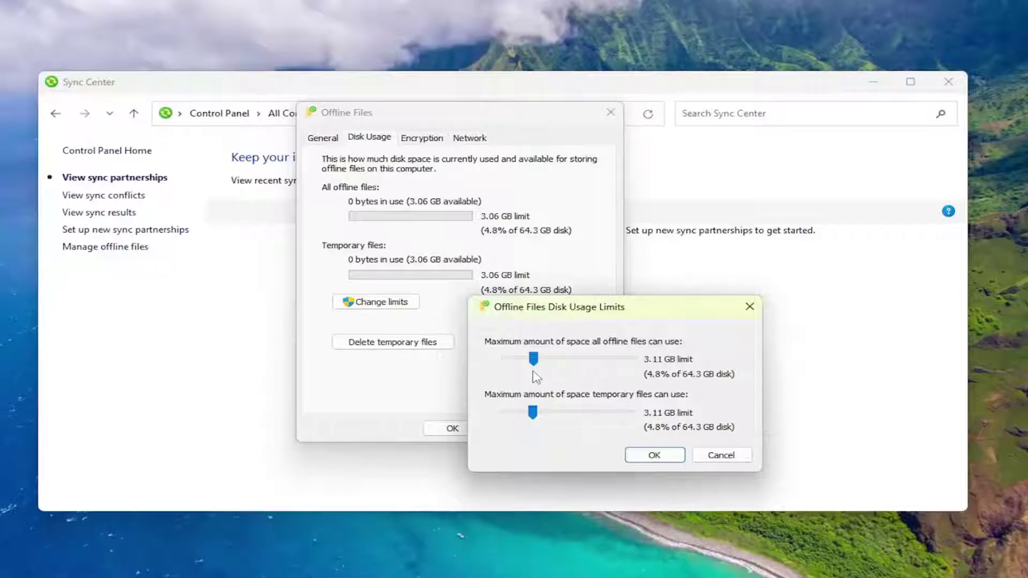
{"action": "mouse_move", "coordinate": [532, 413]}
{"action": "left_mouse_down"}
{"action": "mouse_move", "coordinate": [631, 412]}
{"action": "mouse_move", "coordinate": [683, 434]}
{"action": "mouse_move", "coordinate": [550, 401]}
{"action": "mouse_move", "coordinate": [523, 412]}
{"action": "left_mouse_up"}
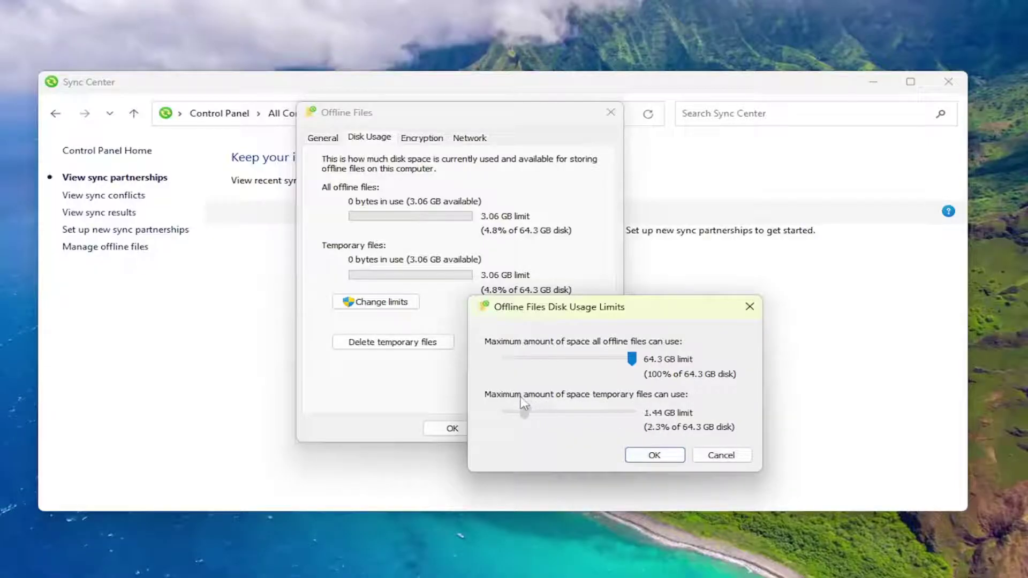
{"action": "left_click_drag", "start_coordinate": [600, 358], "coordinate": [518, 363]}
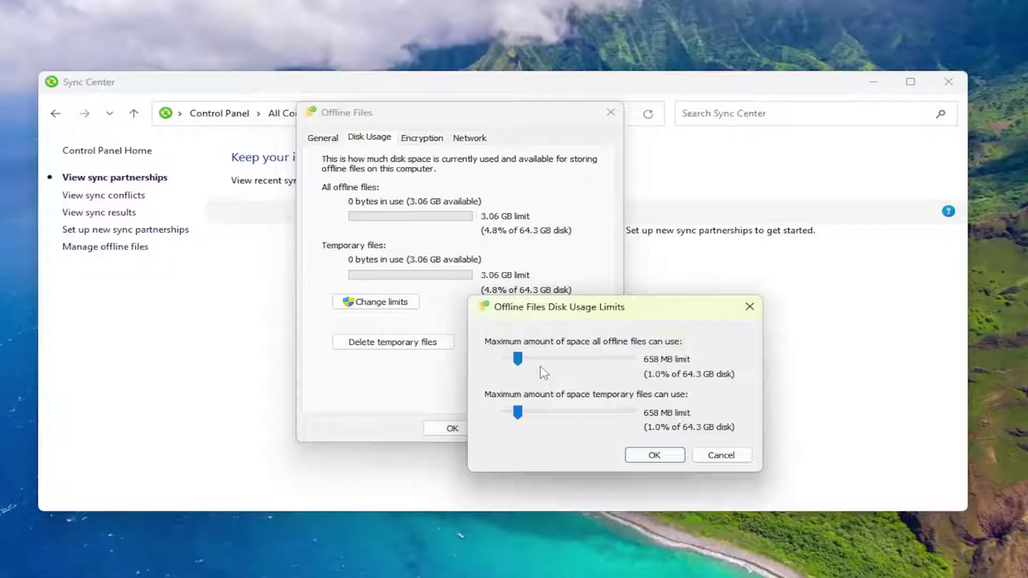
{"action": "left_click_drag", "start_coordinate": [518, 413], "coordinate": [524, 415]}
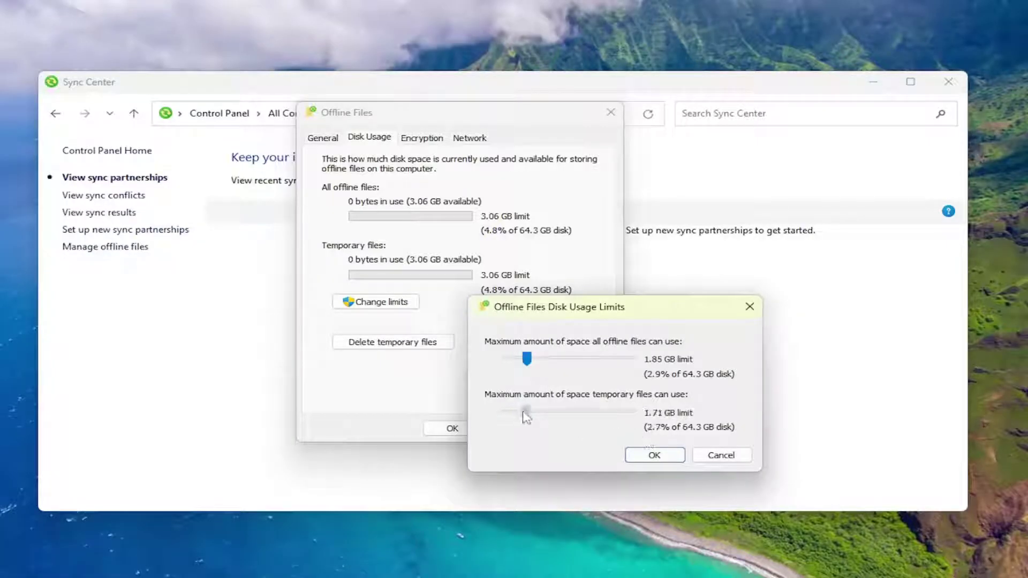
{"action": "left_click", "coordinate": [660, 456]}
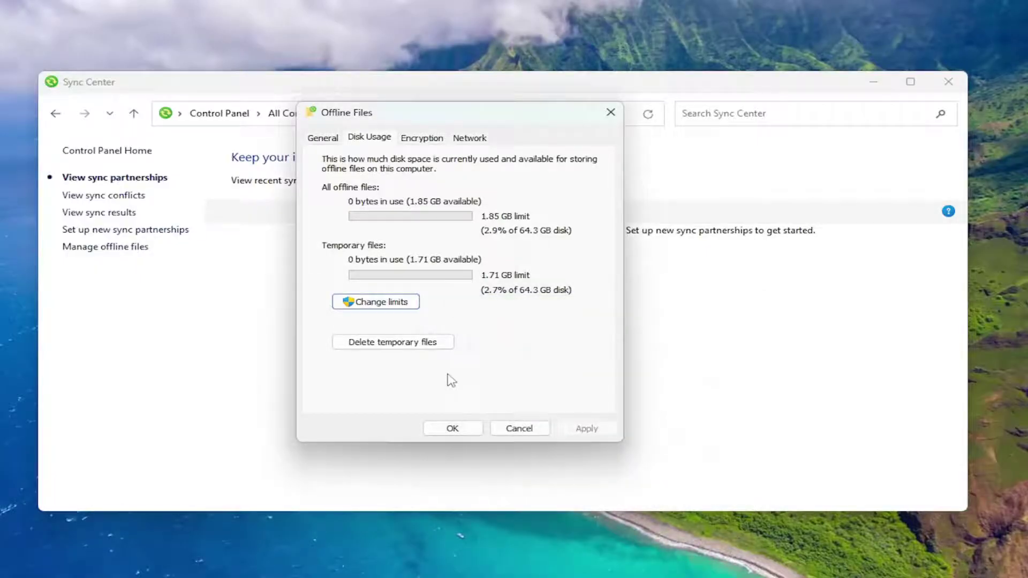
{"action": "left_click", "coordinate": [456, 429]}
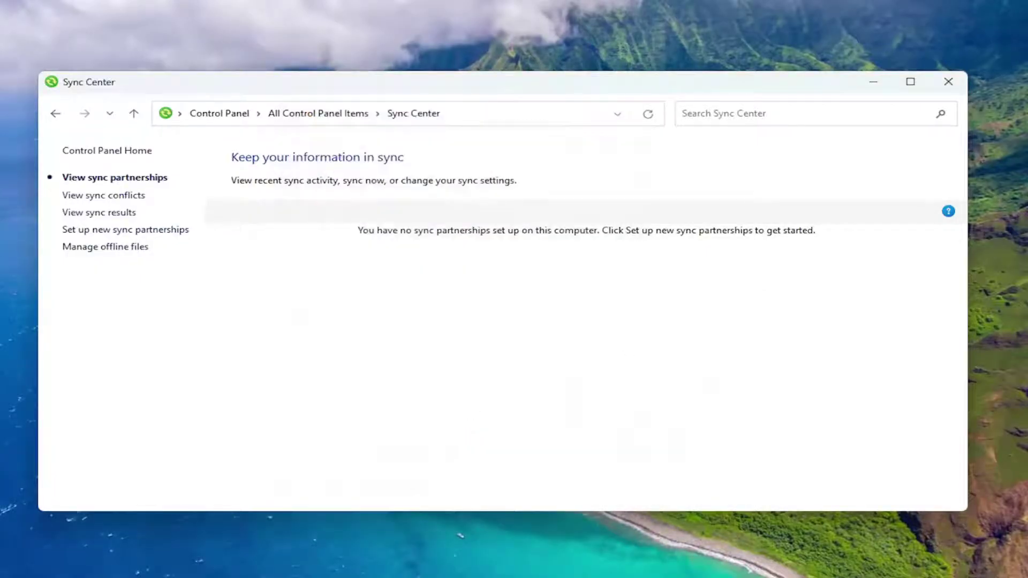